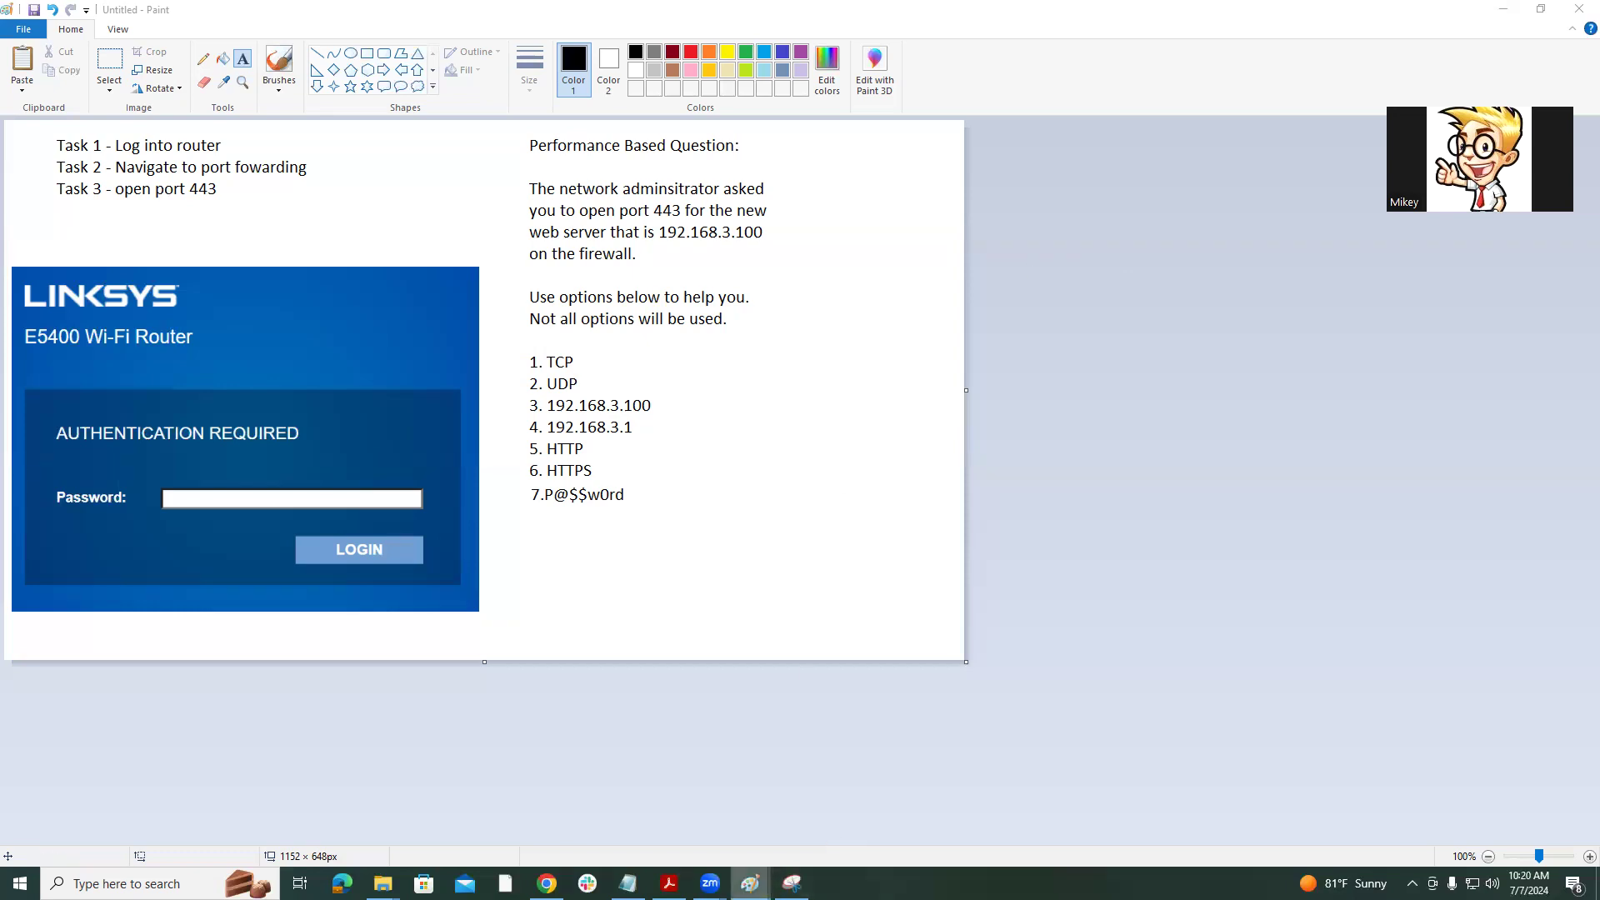
Switch from the router configuration mock-up to the Paint window holding the task list.
mouse_move(750, 886)
click(848, 745)
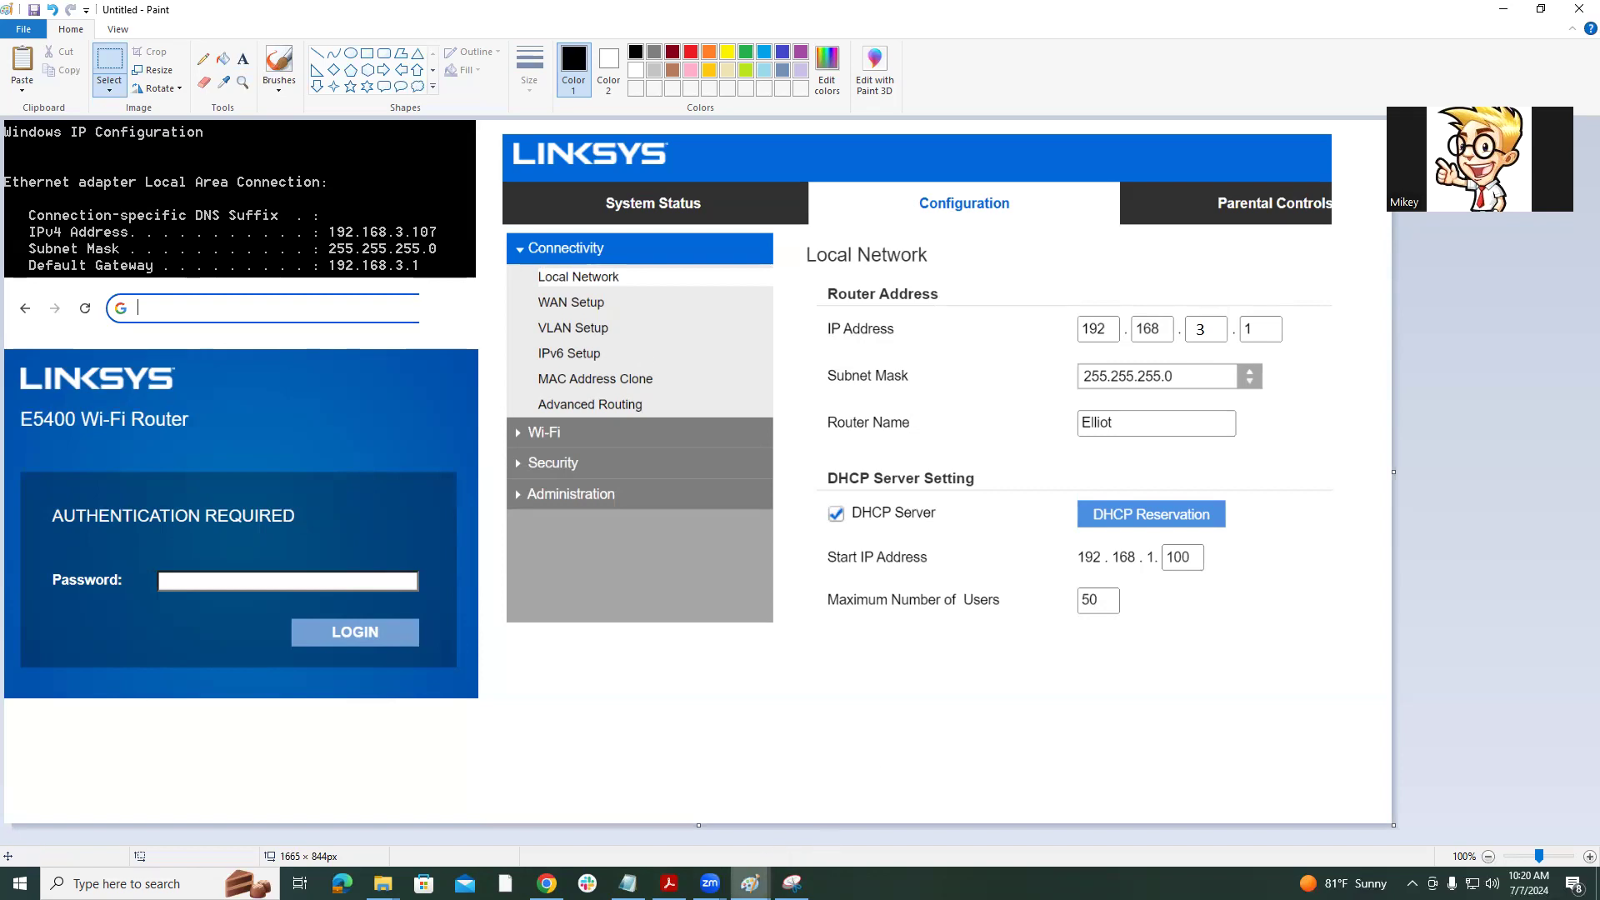
mouse_move(750, 882)
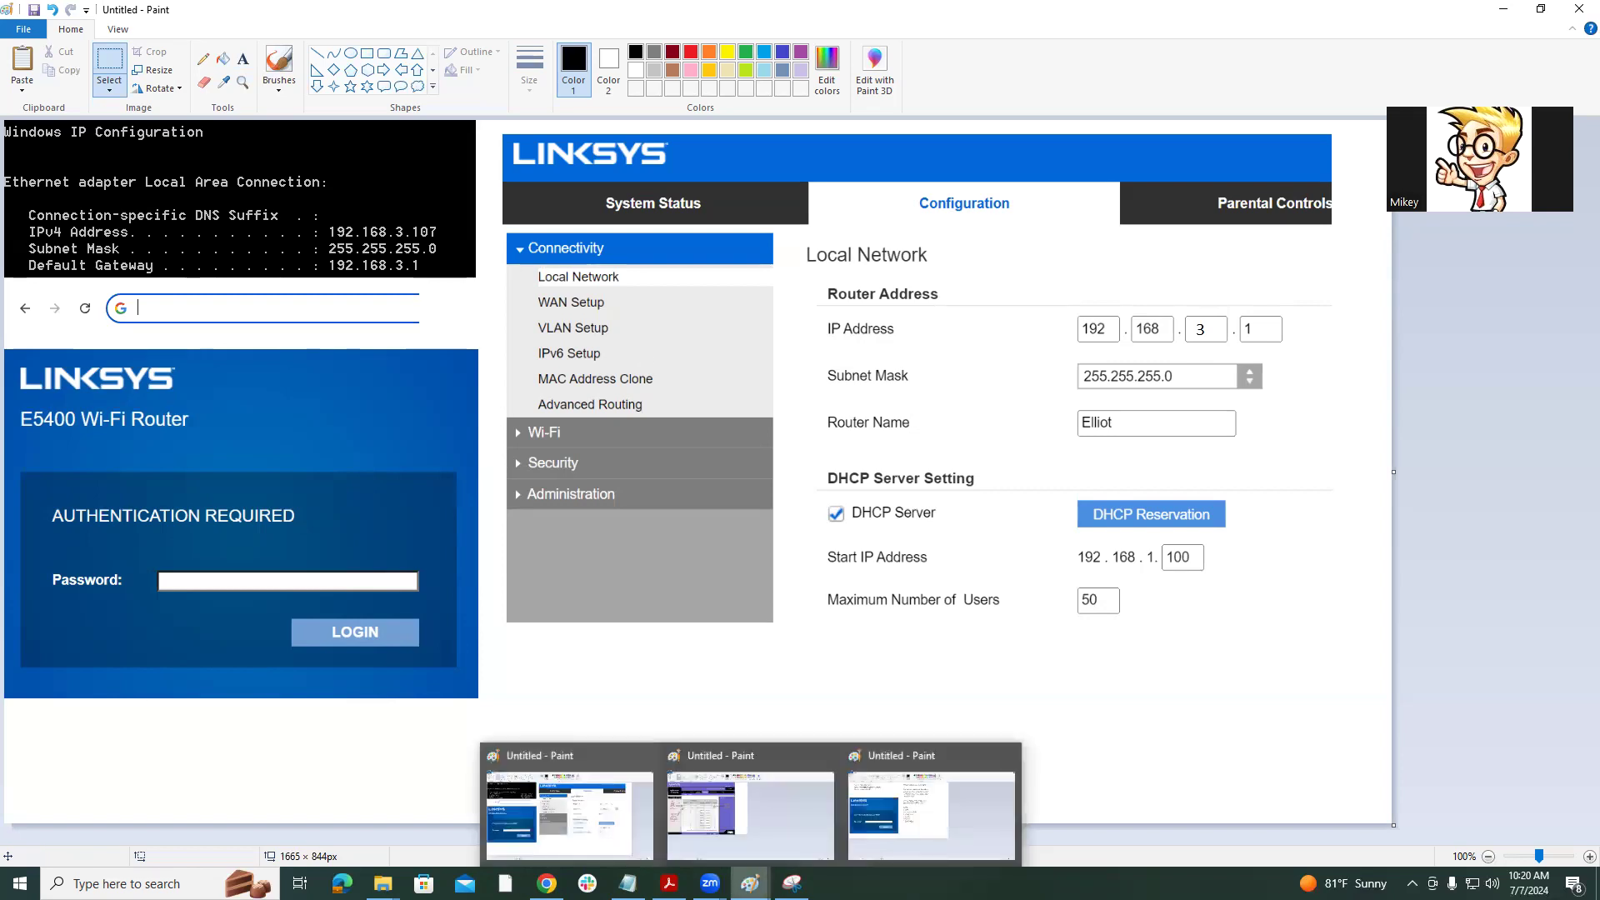
click(913, 850)
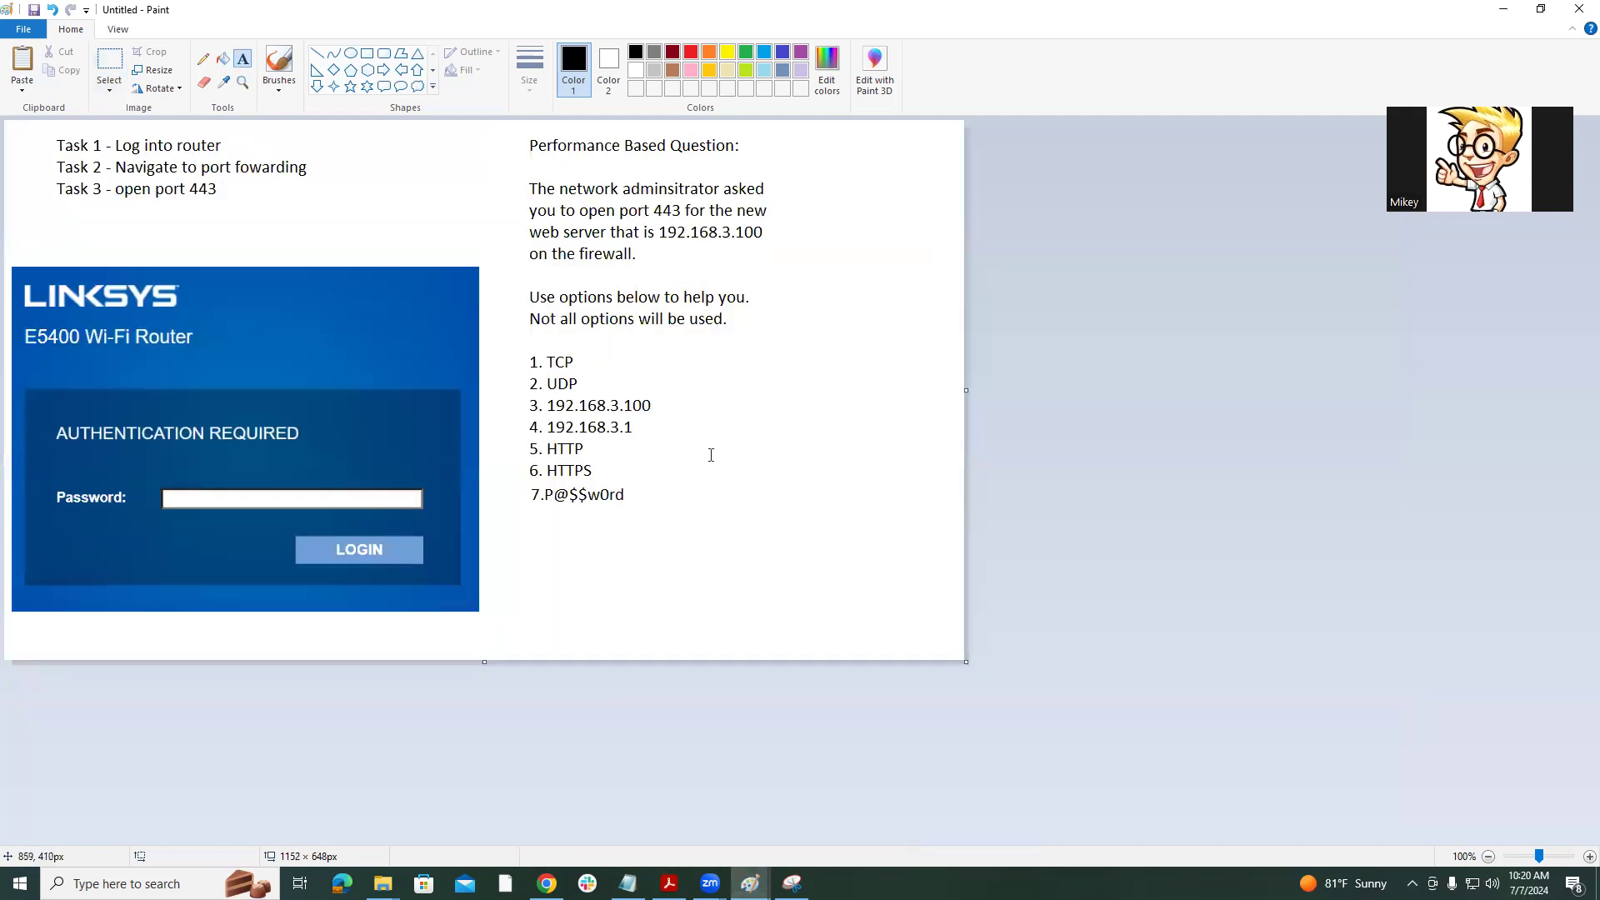
Try a text box over the 192.168.3.1 option, discard it, and return to the Linksys configuration window.
drag(636, 428, 520, 424)
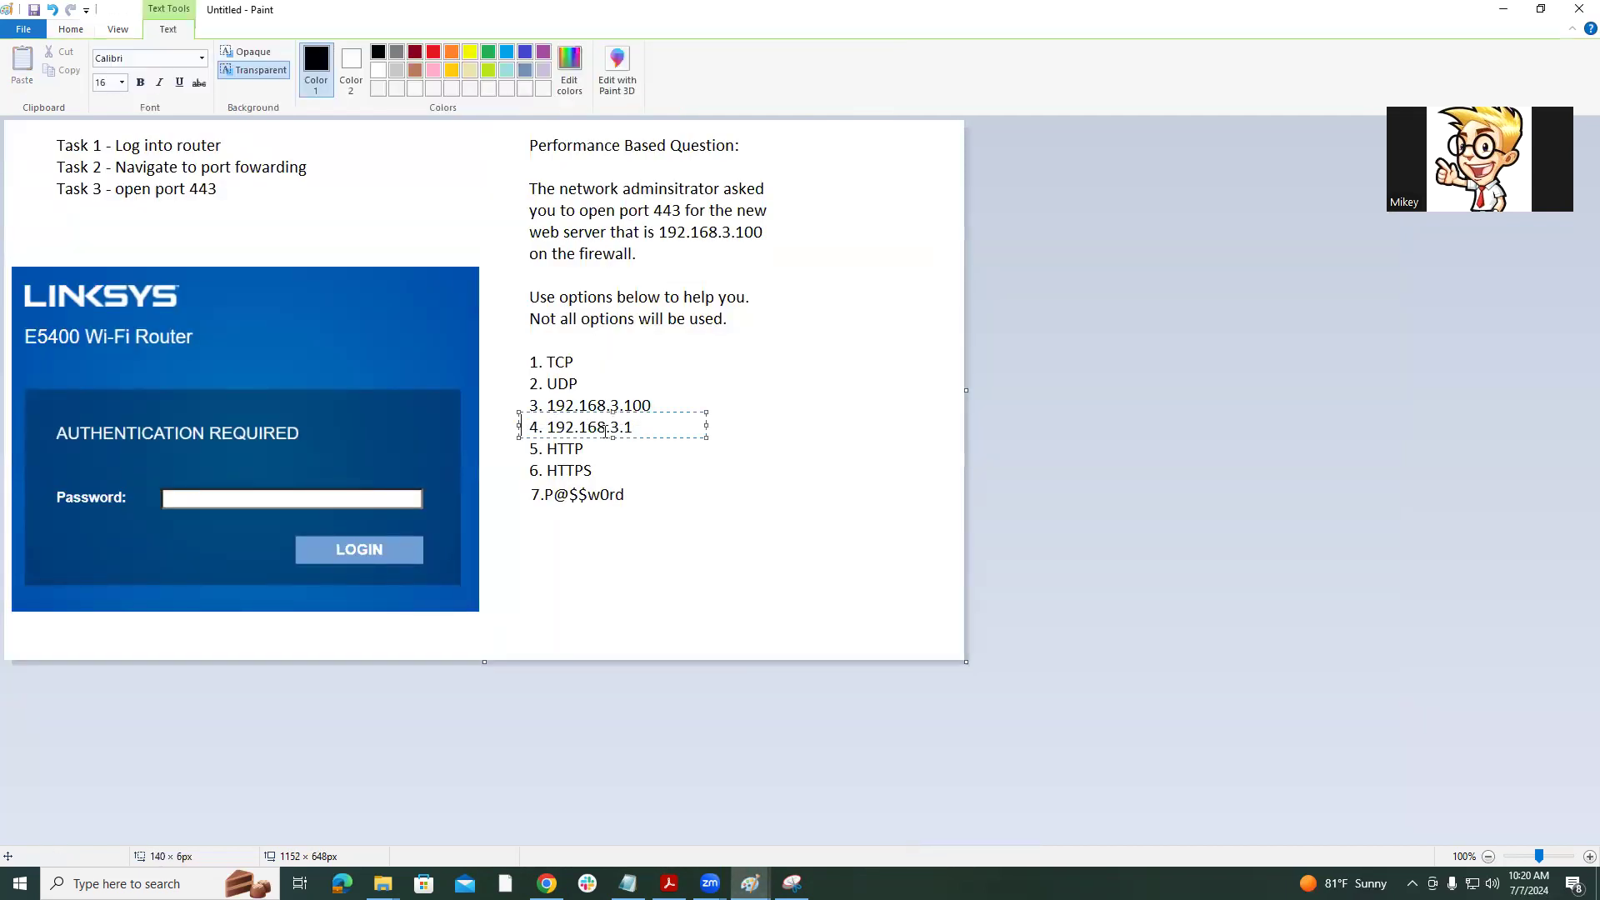
click(768, 455)
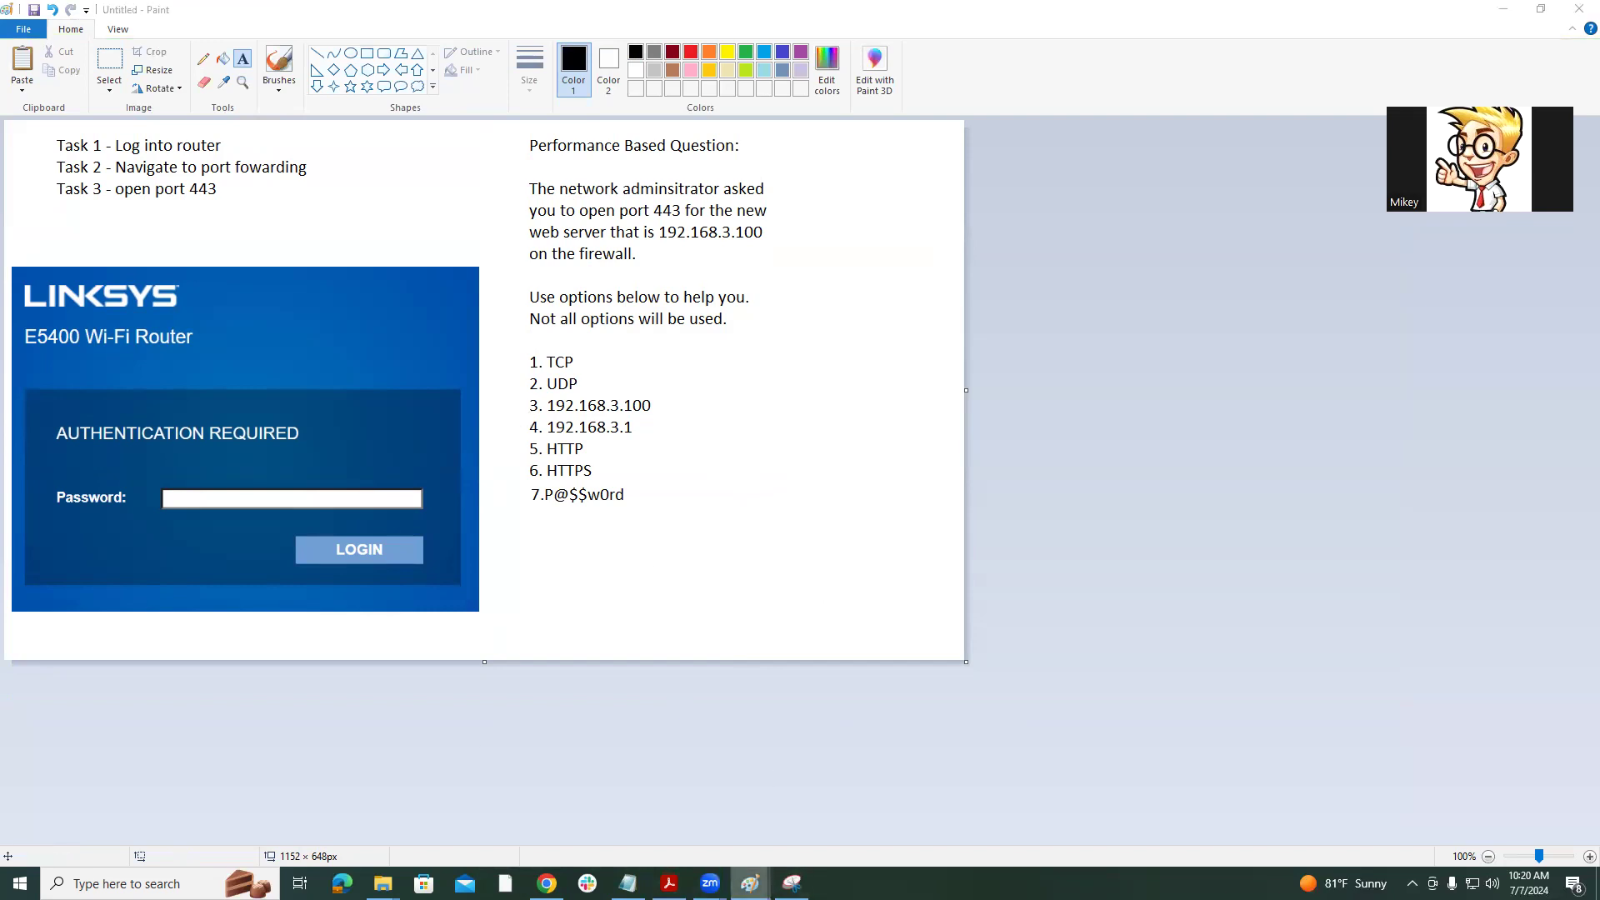
mouse_move(750, 884)
click(750, 800)
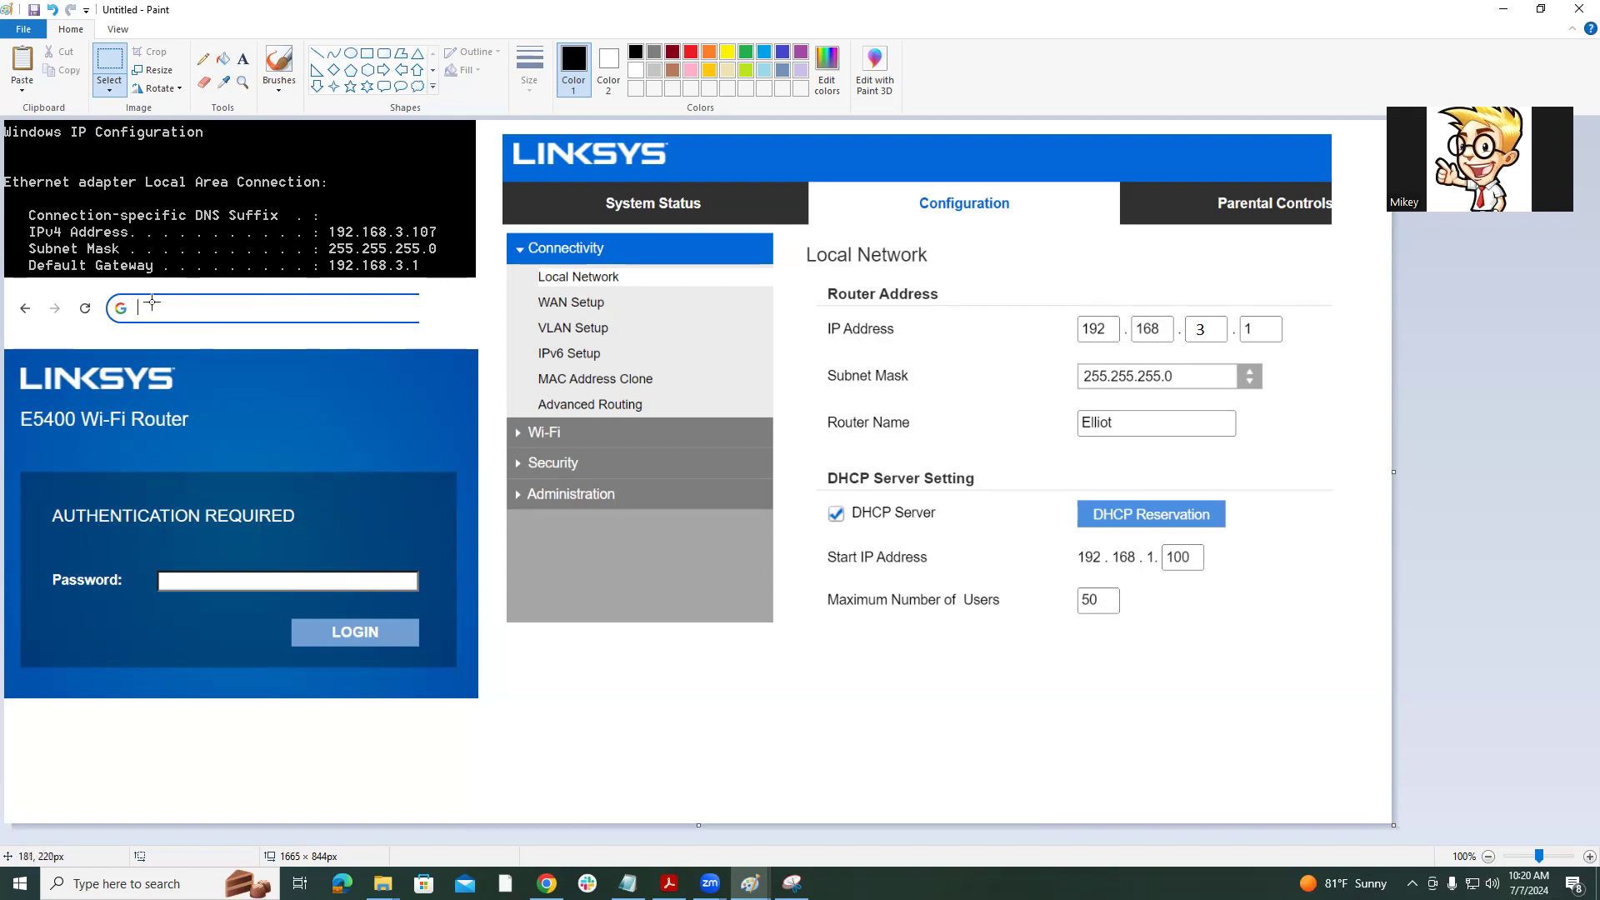
Write 192.168.3.1 in the mock-up's browser address bar with the Text tool.
click(242, 59)
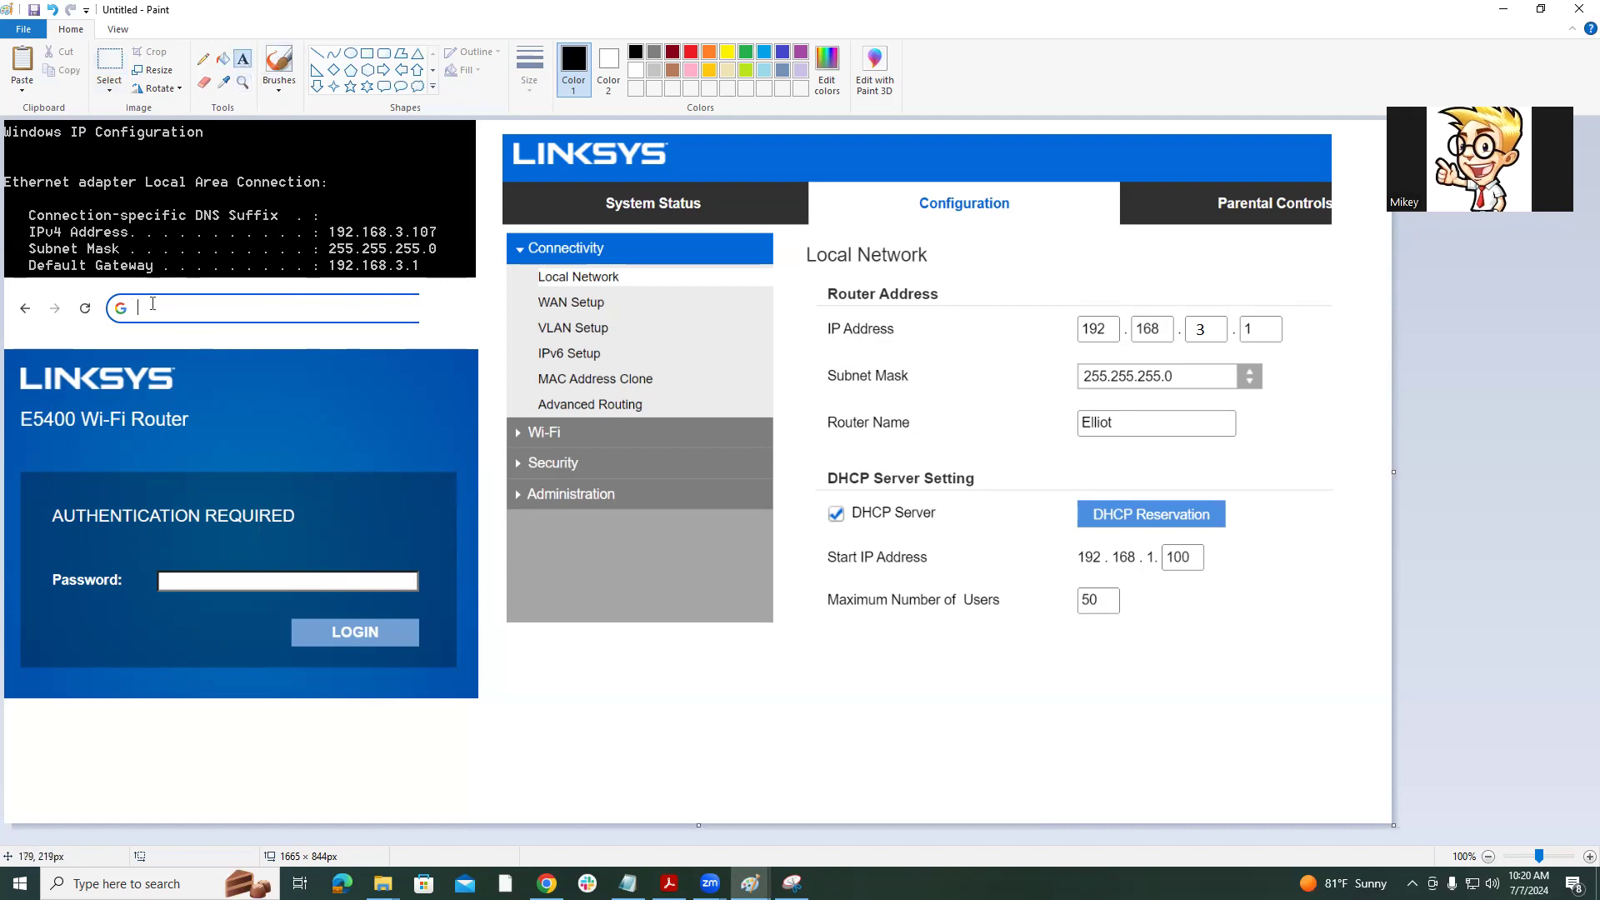
click(150, 295)
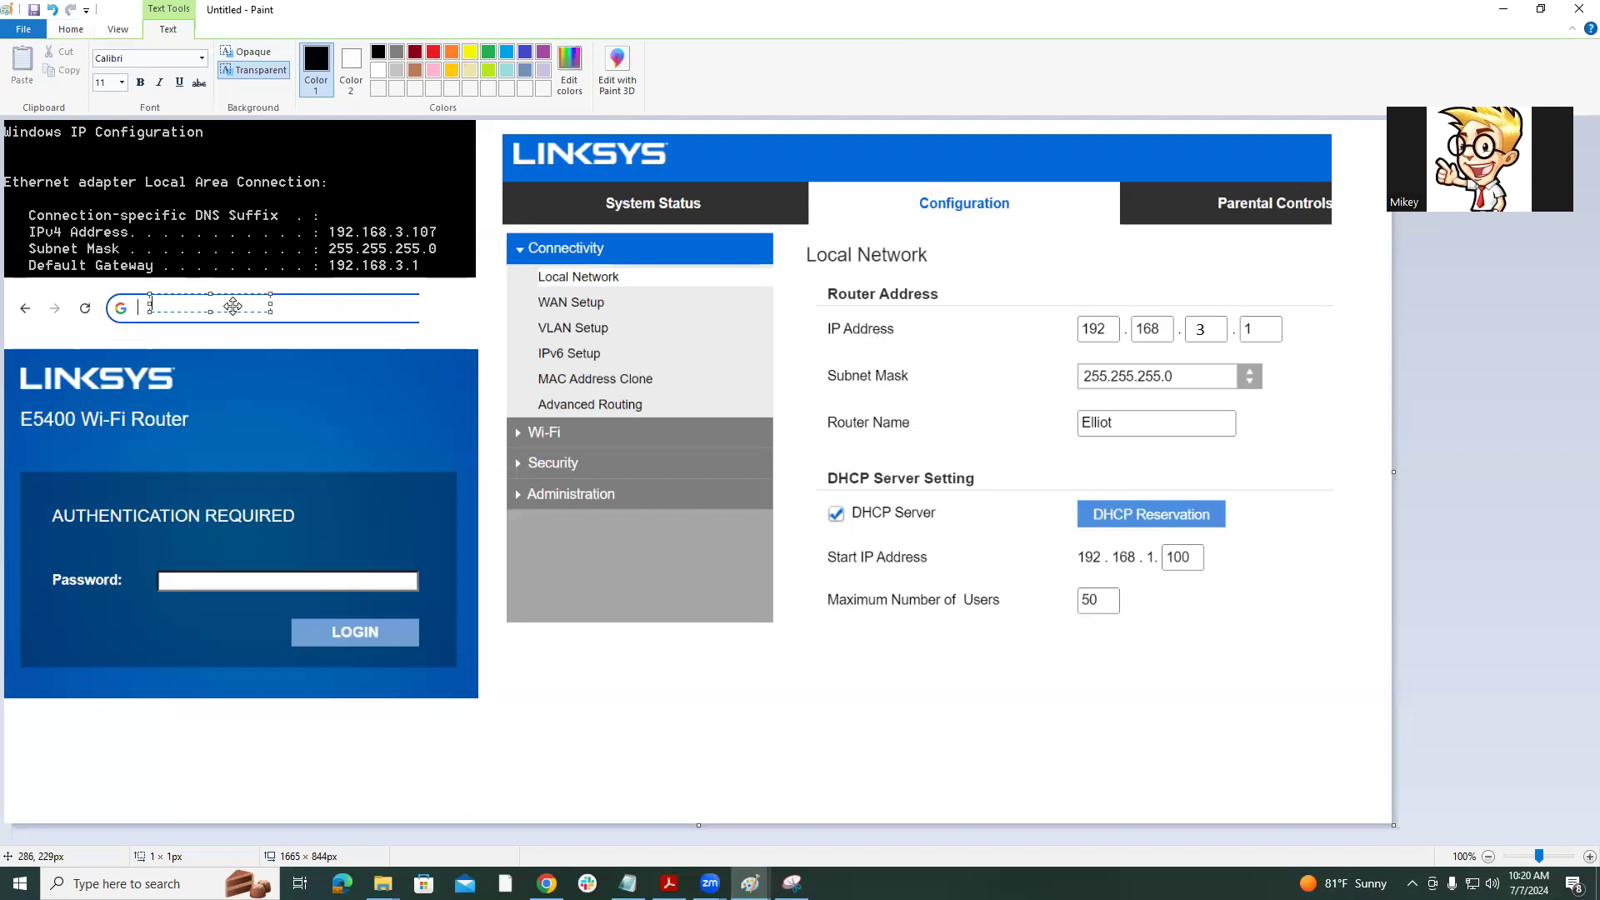
drag(230, 298, 227, 303)
text(192)
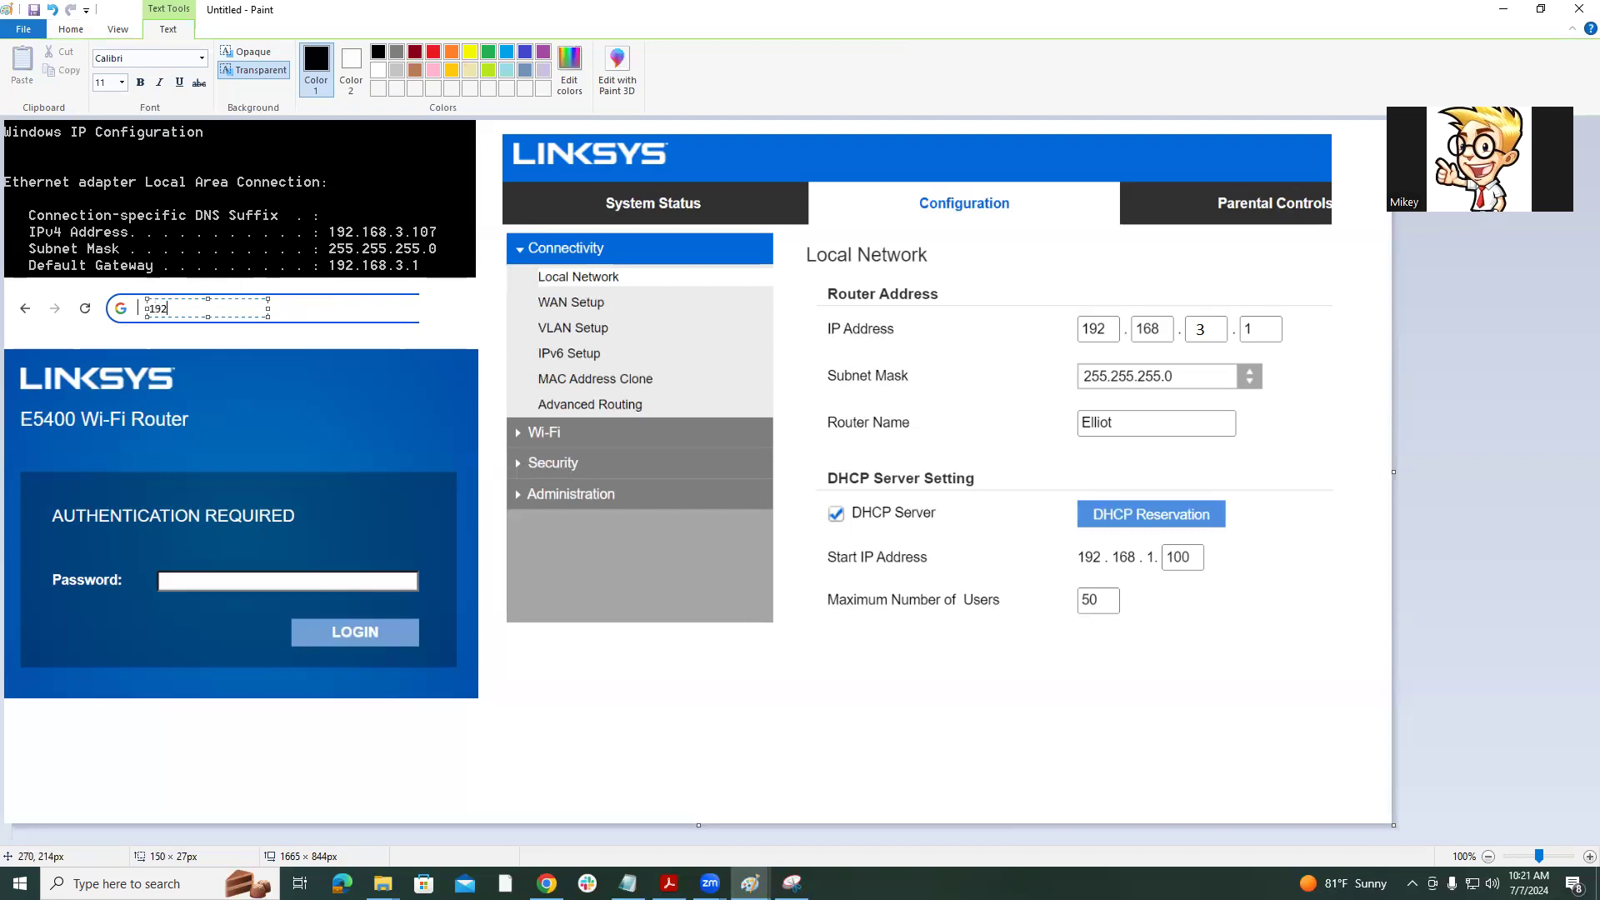
text(.168.3.1)
click(714, 719)
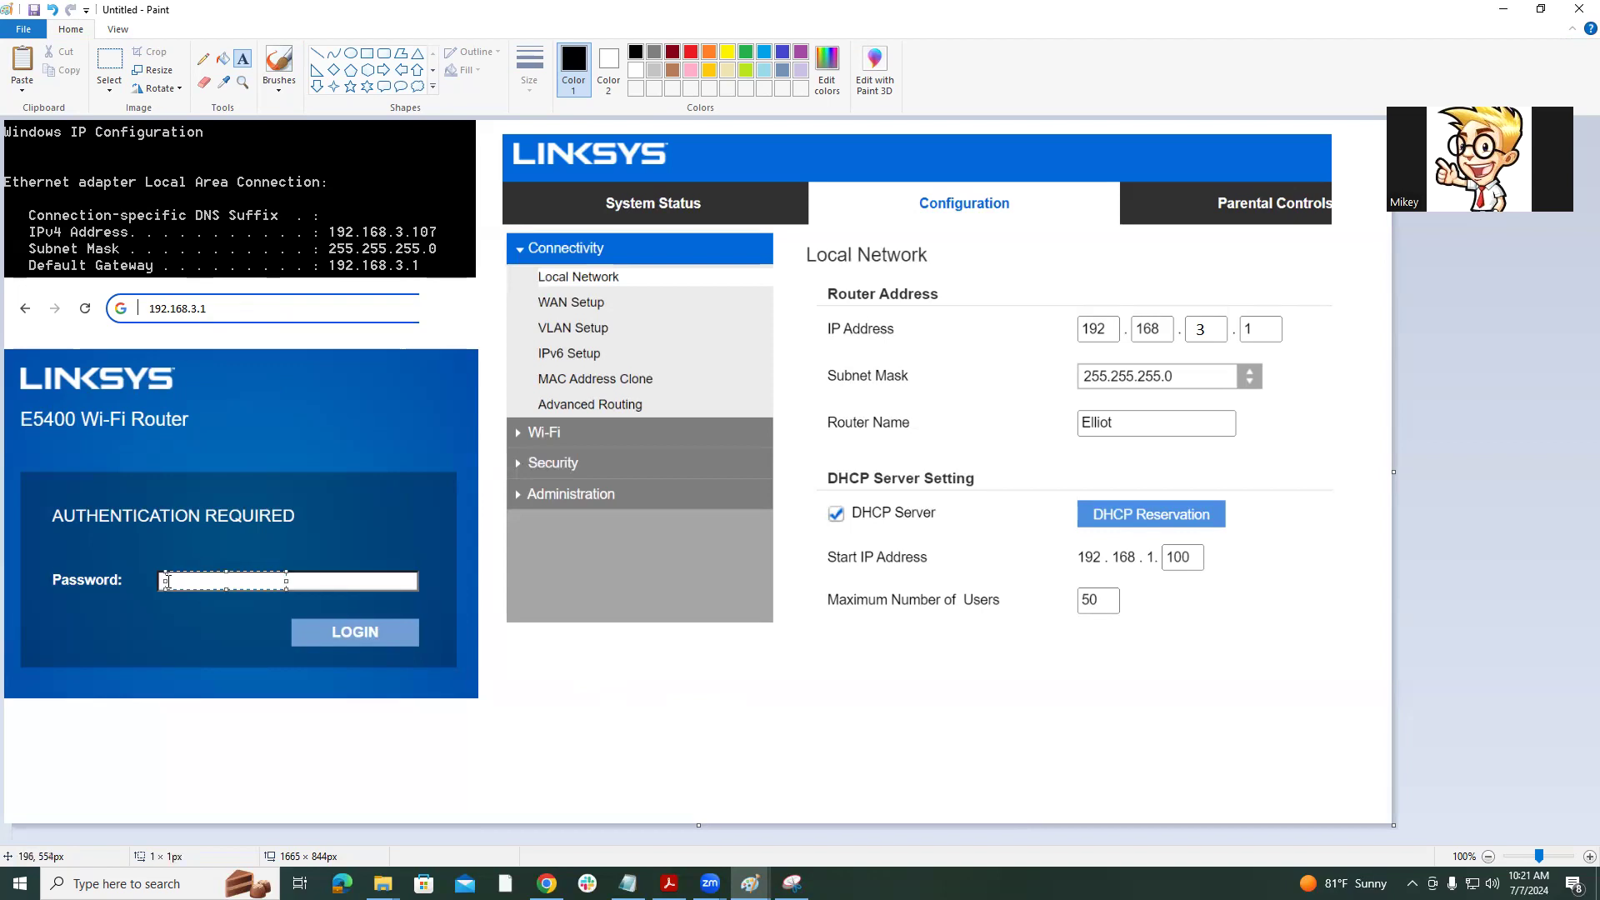
Type the router password into the Linksys login mock-up's Password field.
click(167, 581)
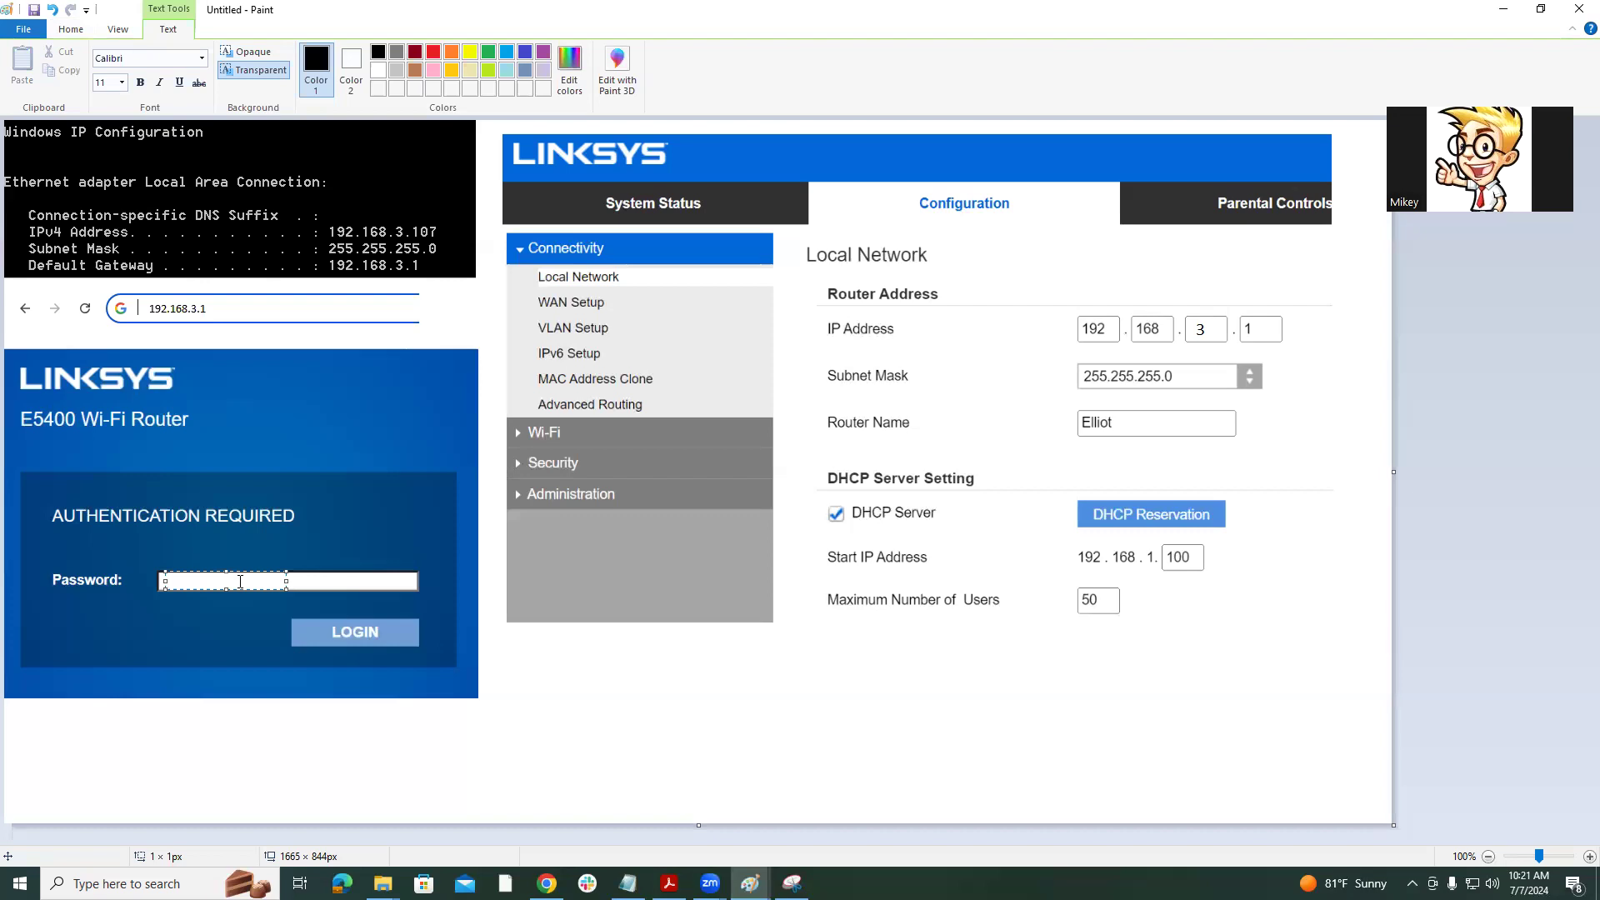
text(P@$$w0rd)
click(596, 679)
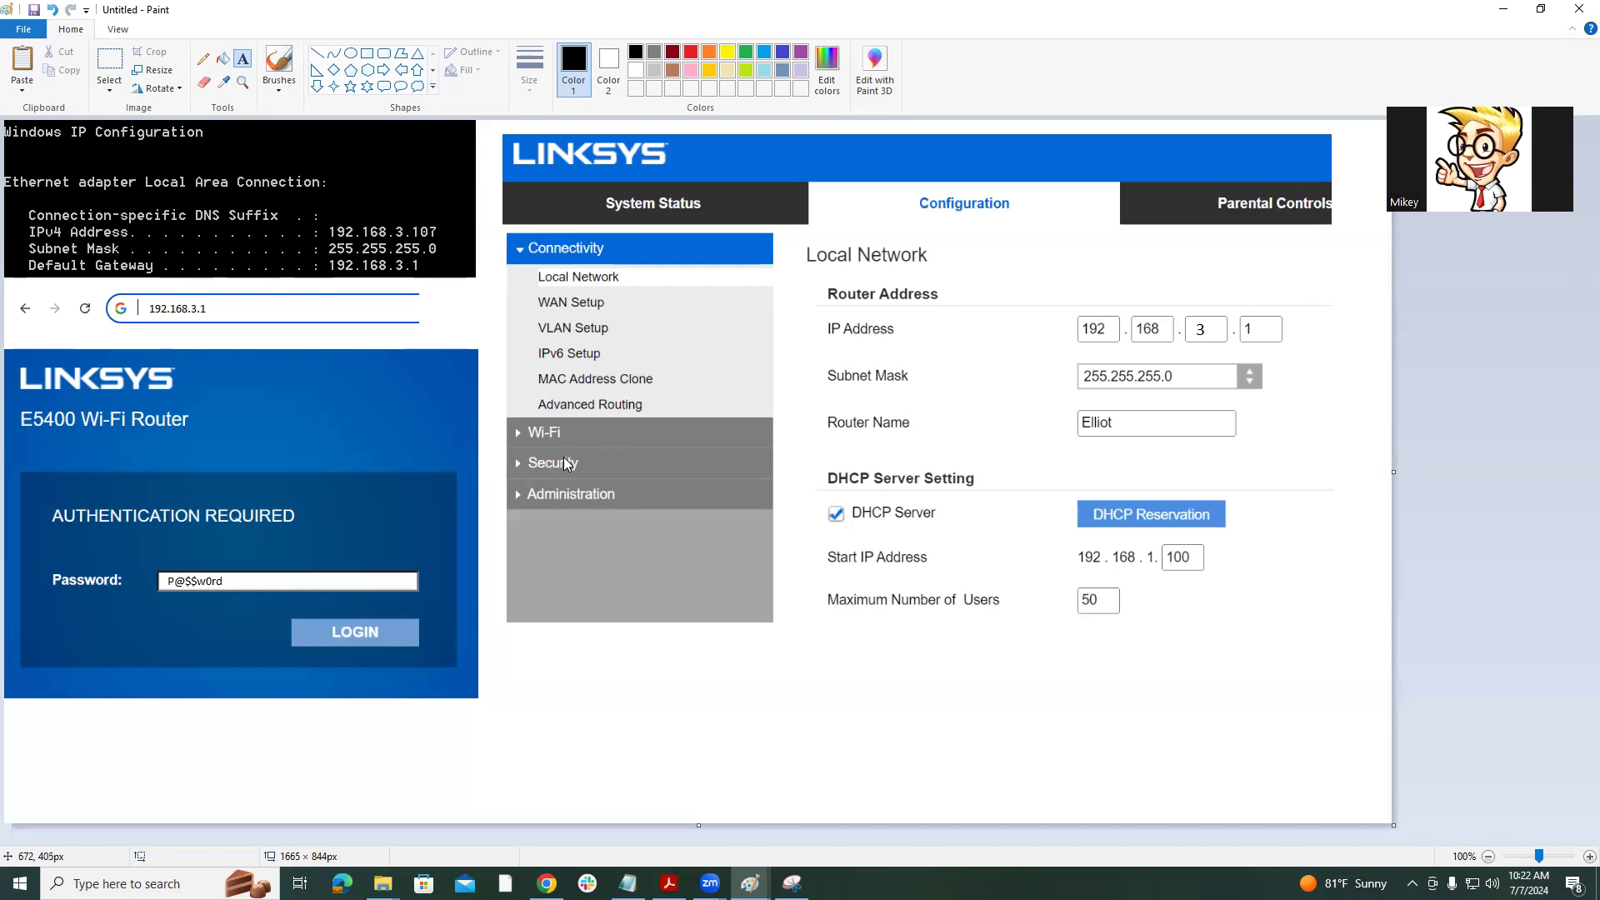
click(750, 883)
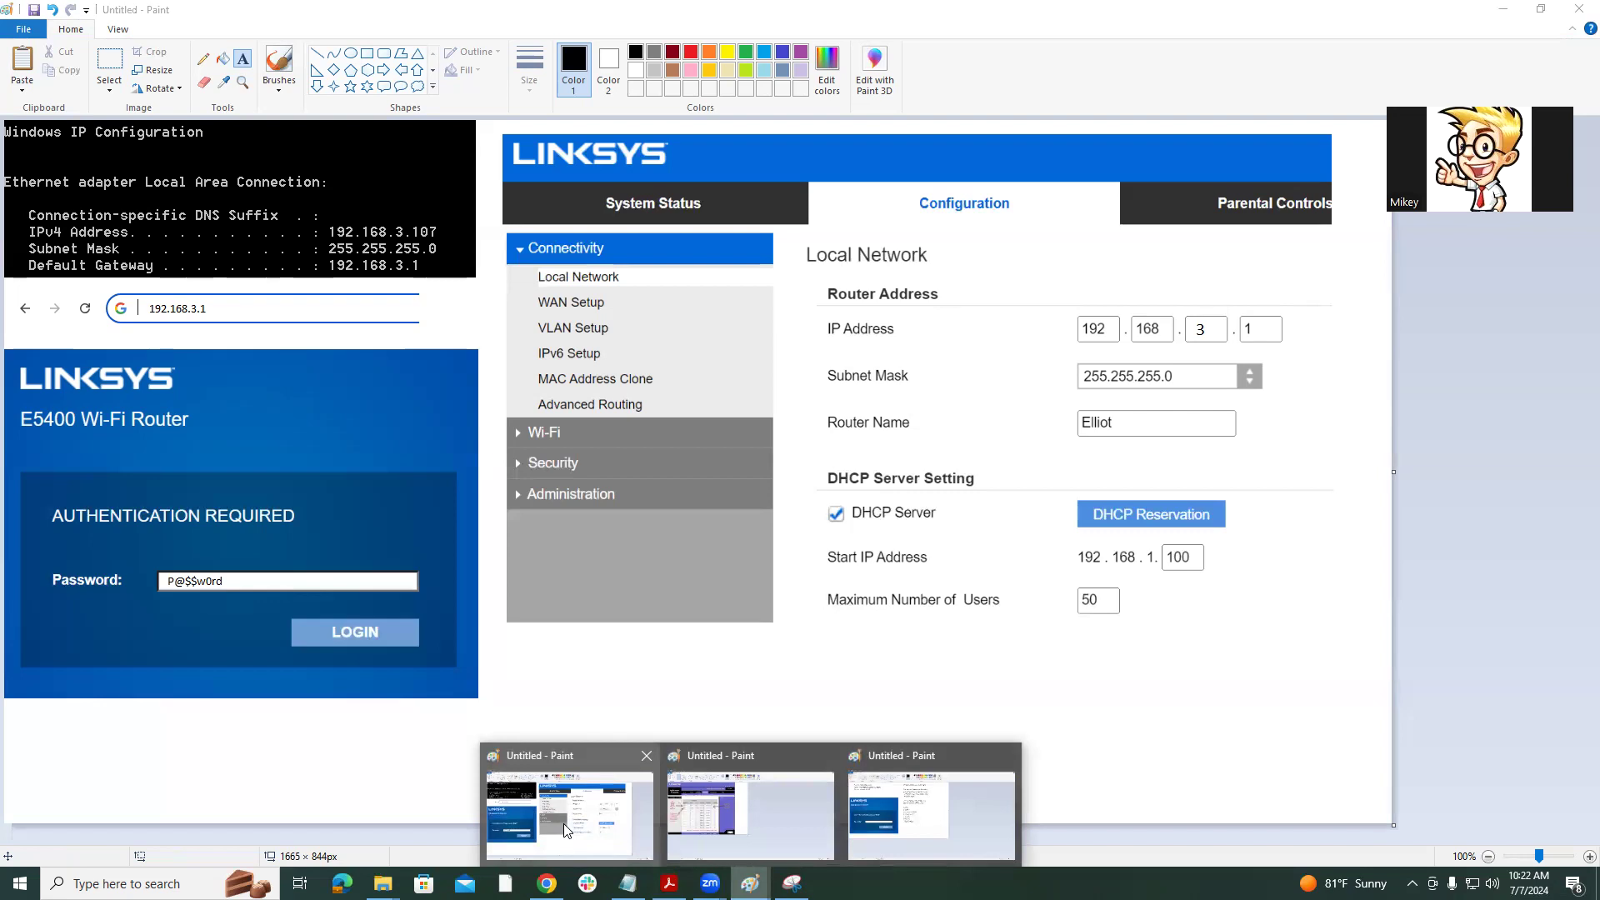
Show the Port Range Forwarding screenshot and start a text box in the blank Application field.
click(795, 832)
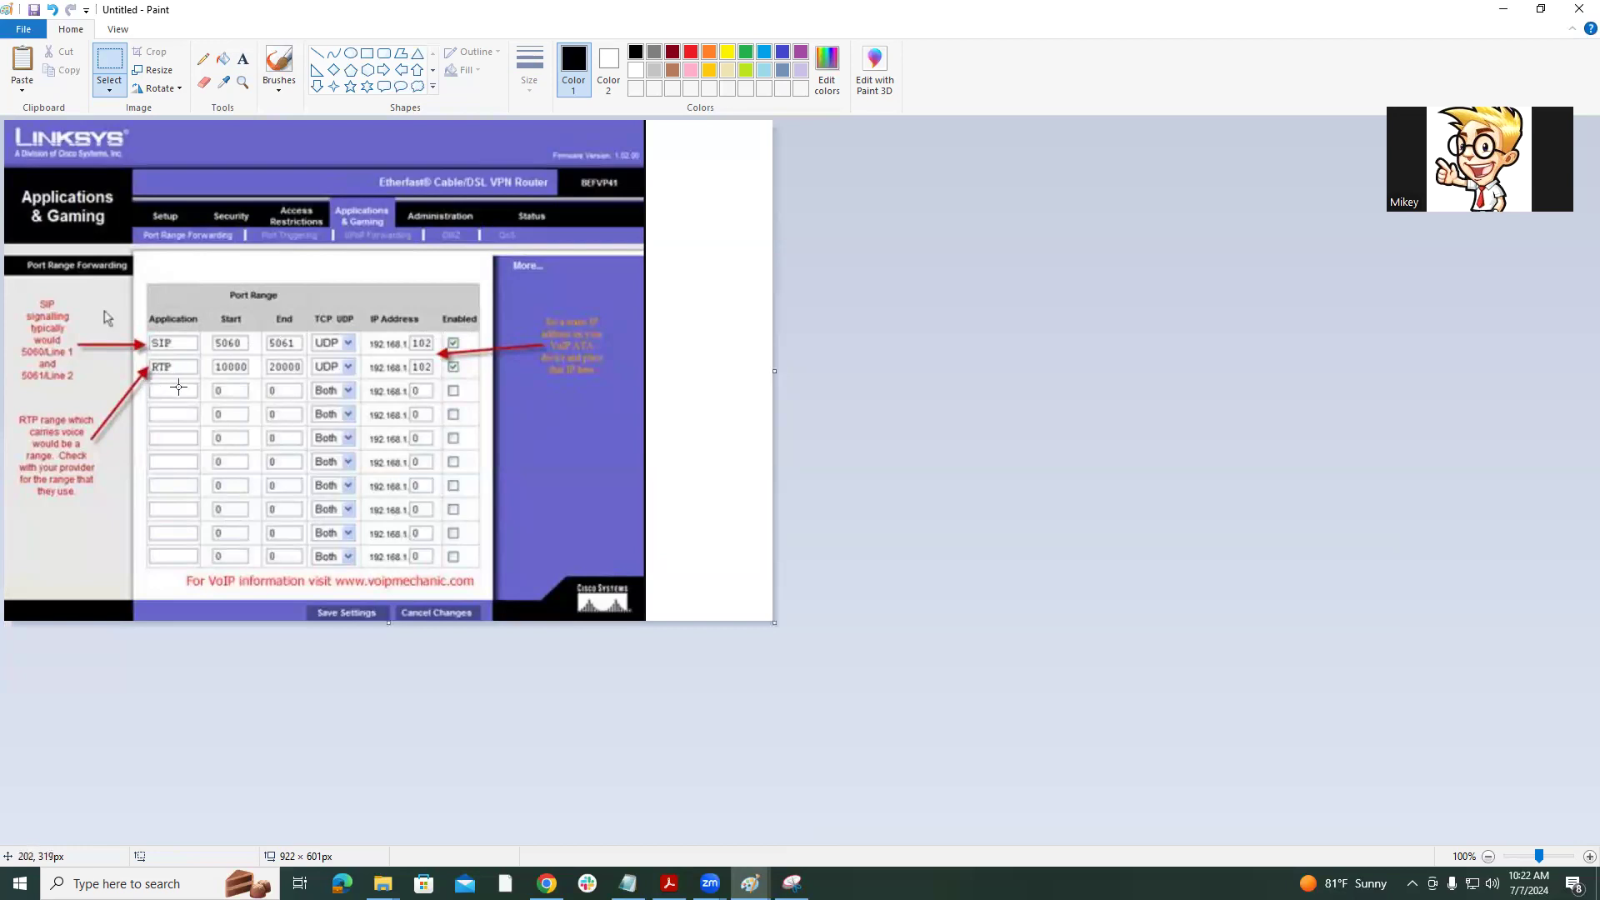
key(alt)
key(h)
key(t)
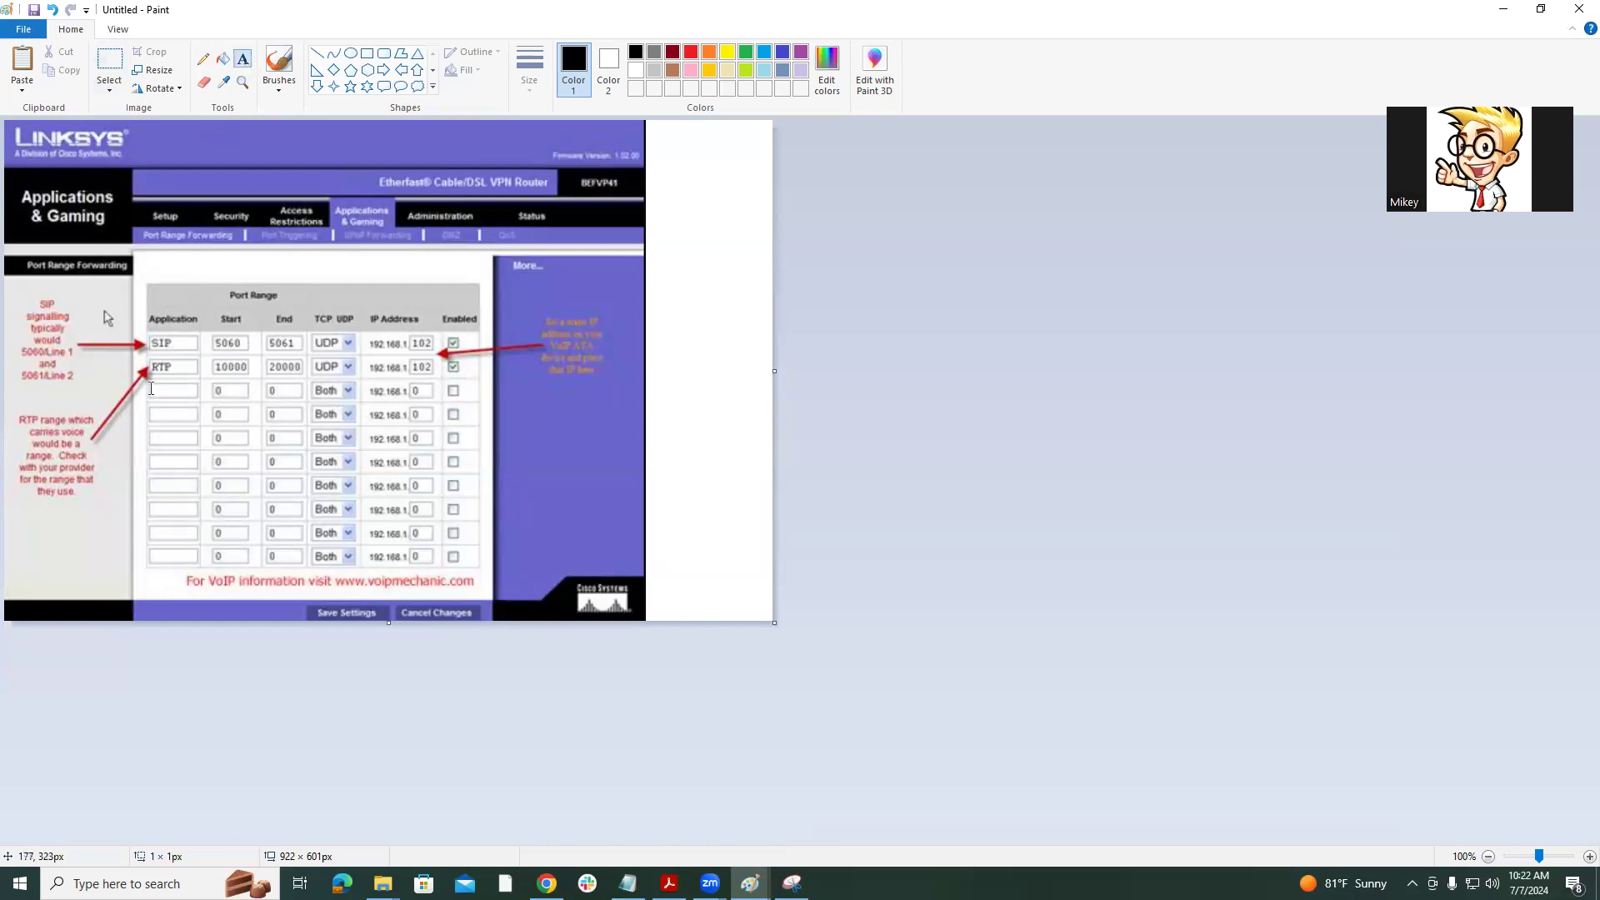
click(150, 380)
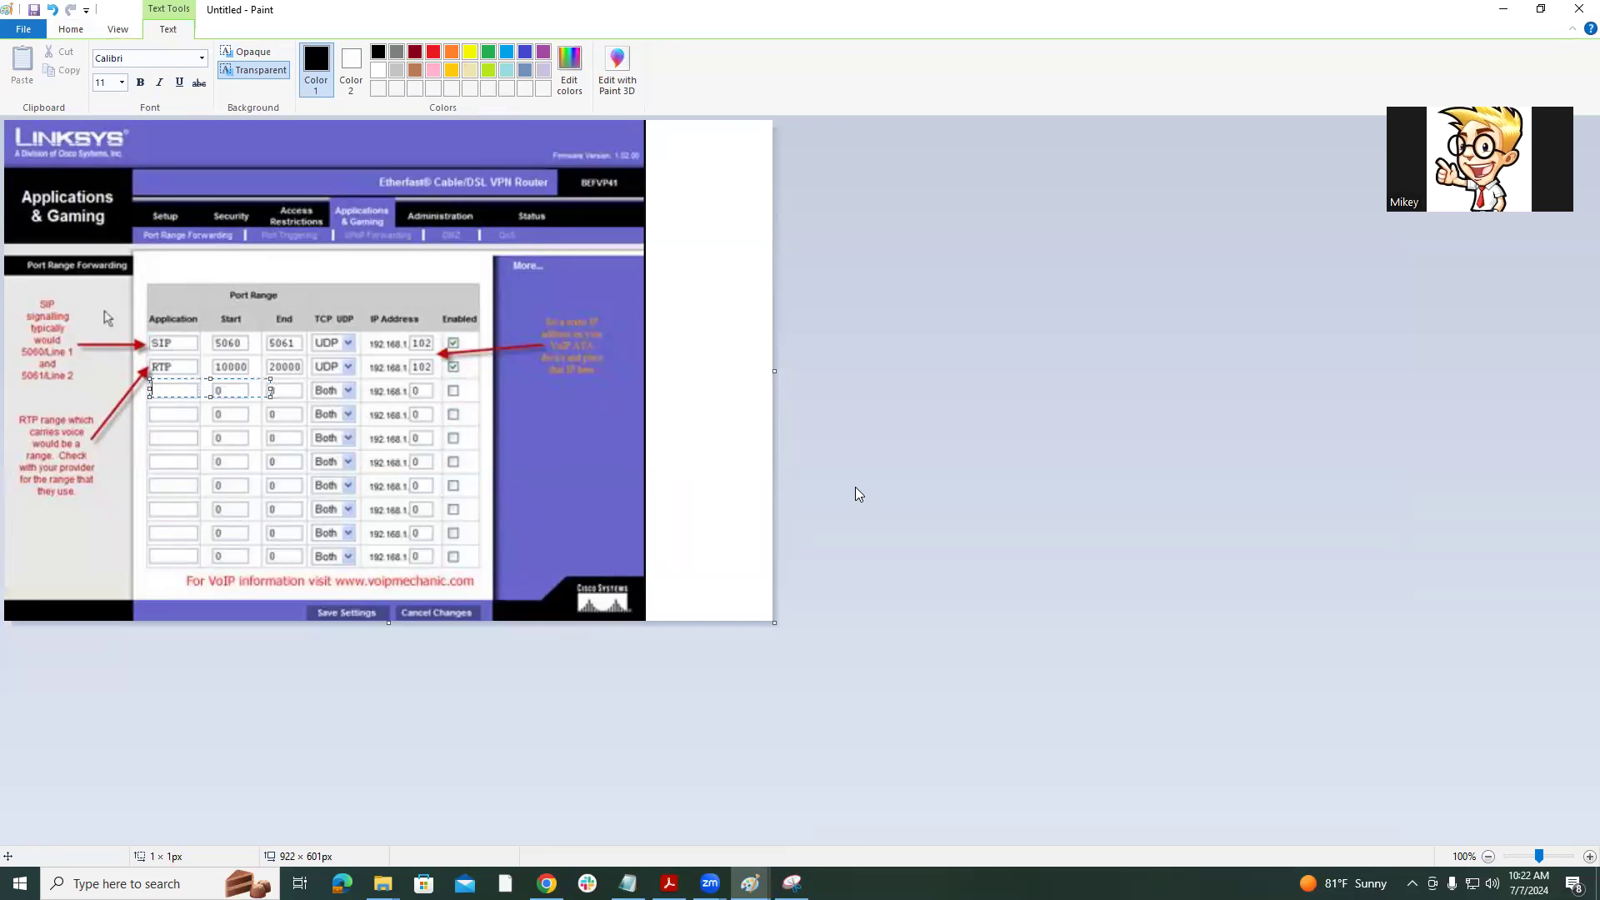
Enter HTTPS as the third row's application with Start and End ports 443.
text(HTTPS)
click(718, 458)
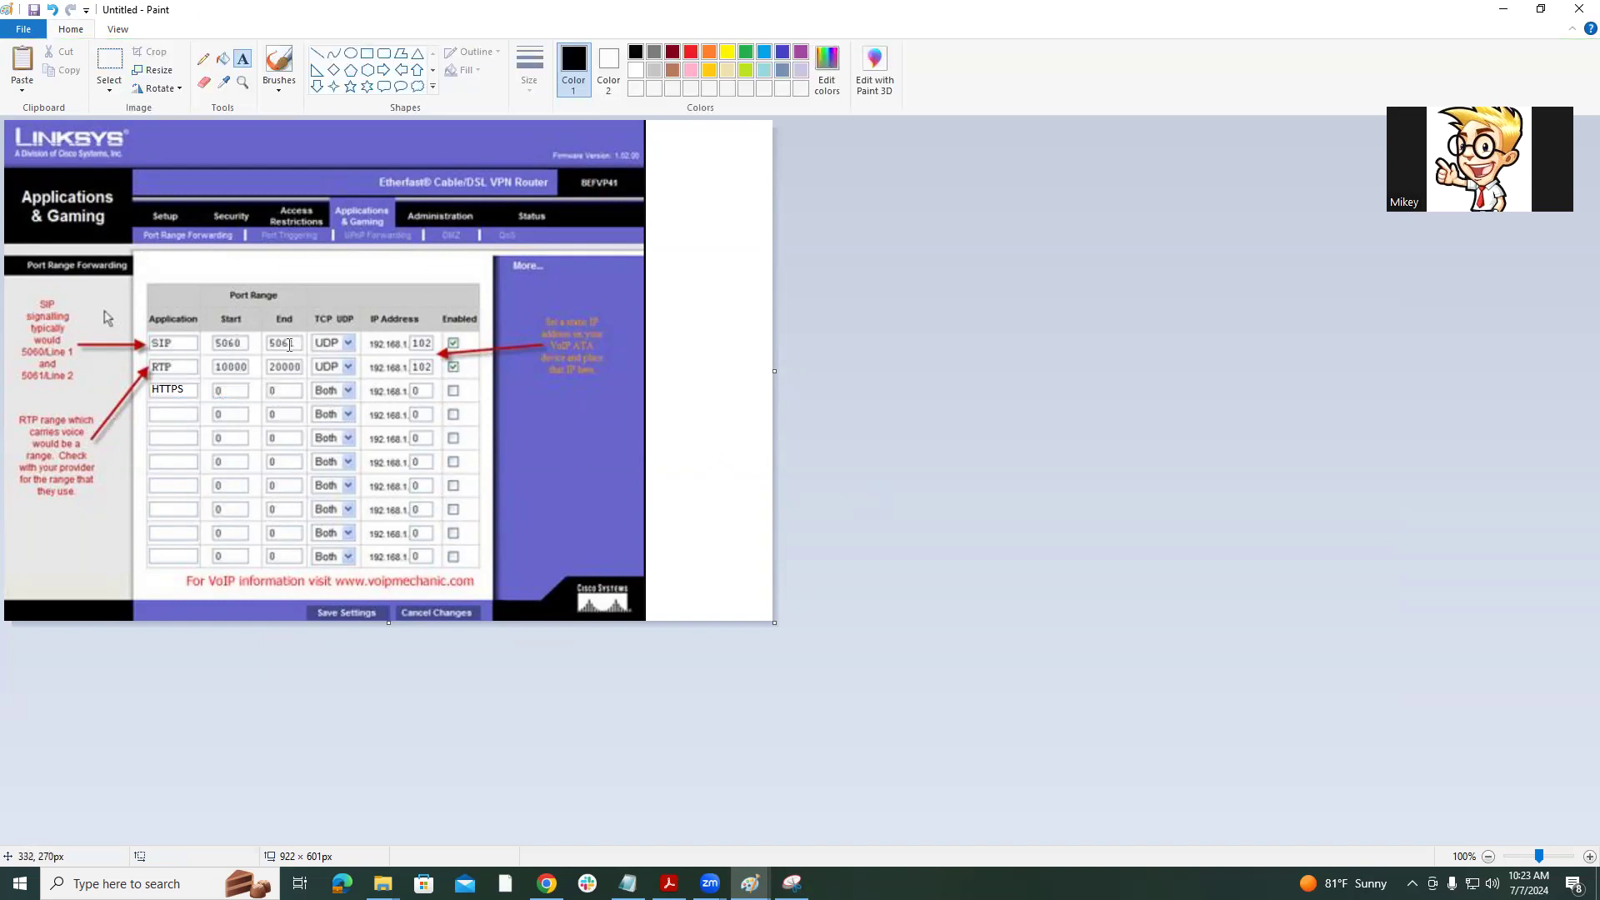
click(215, 384)
text(443   )
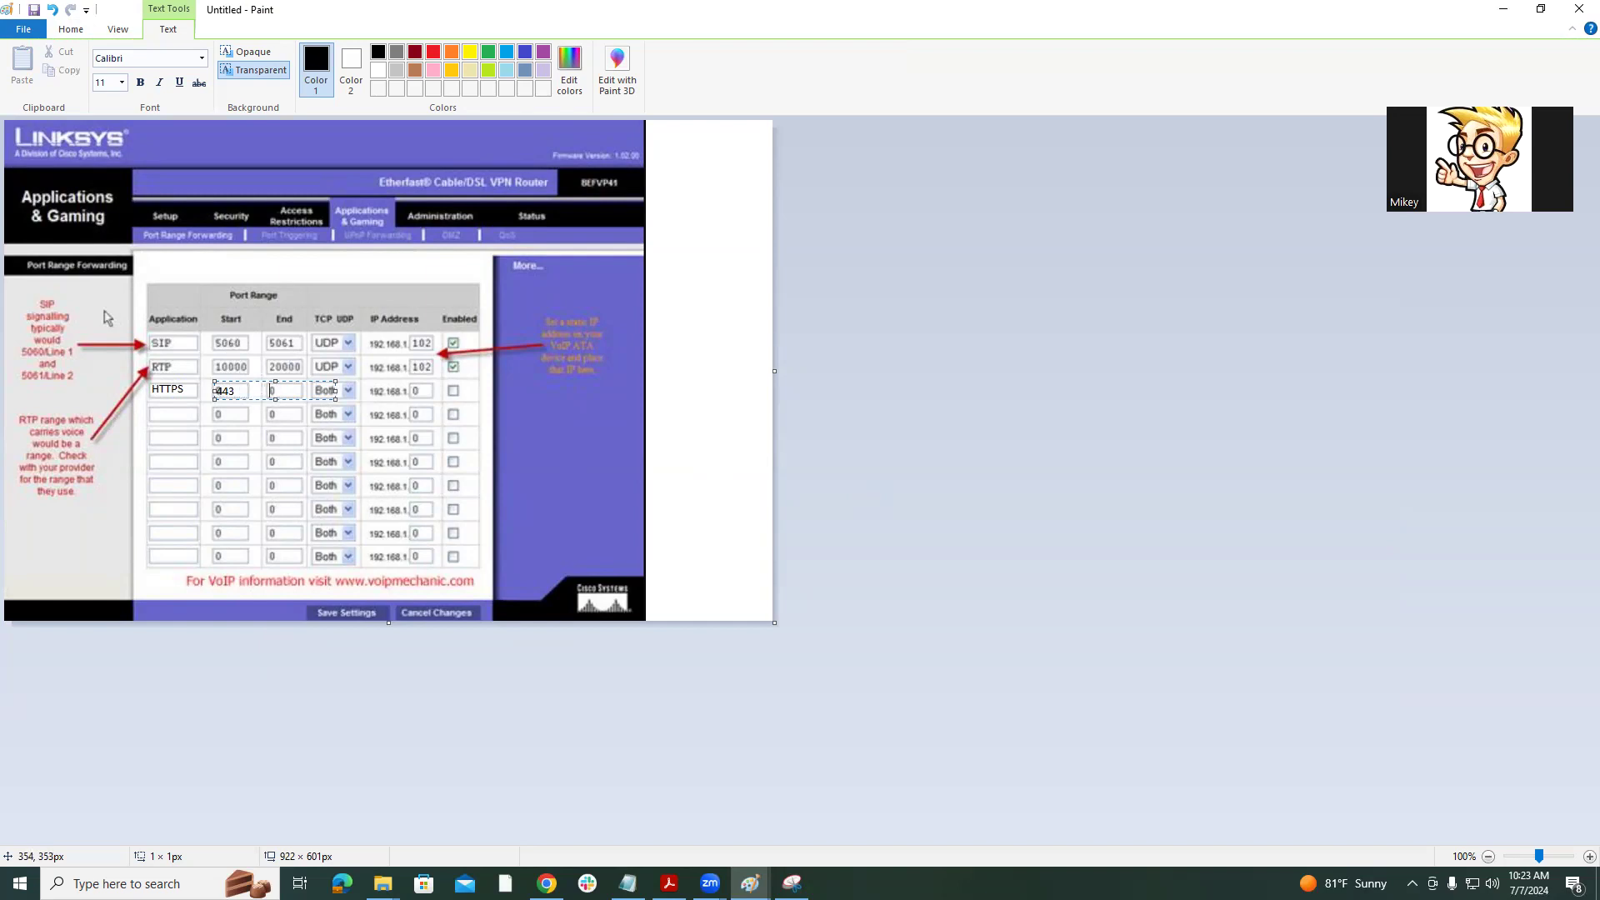
text(         443)
click(618, 441)
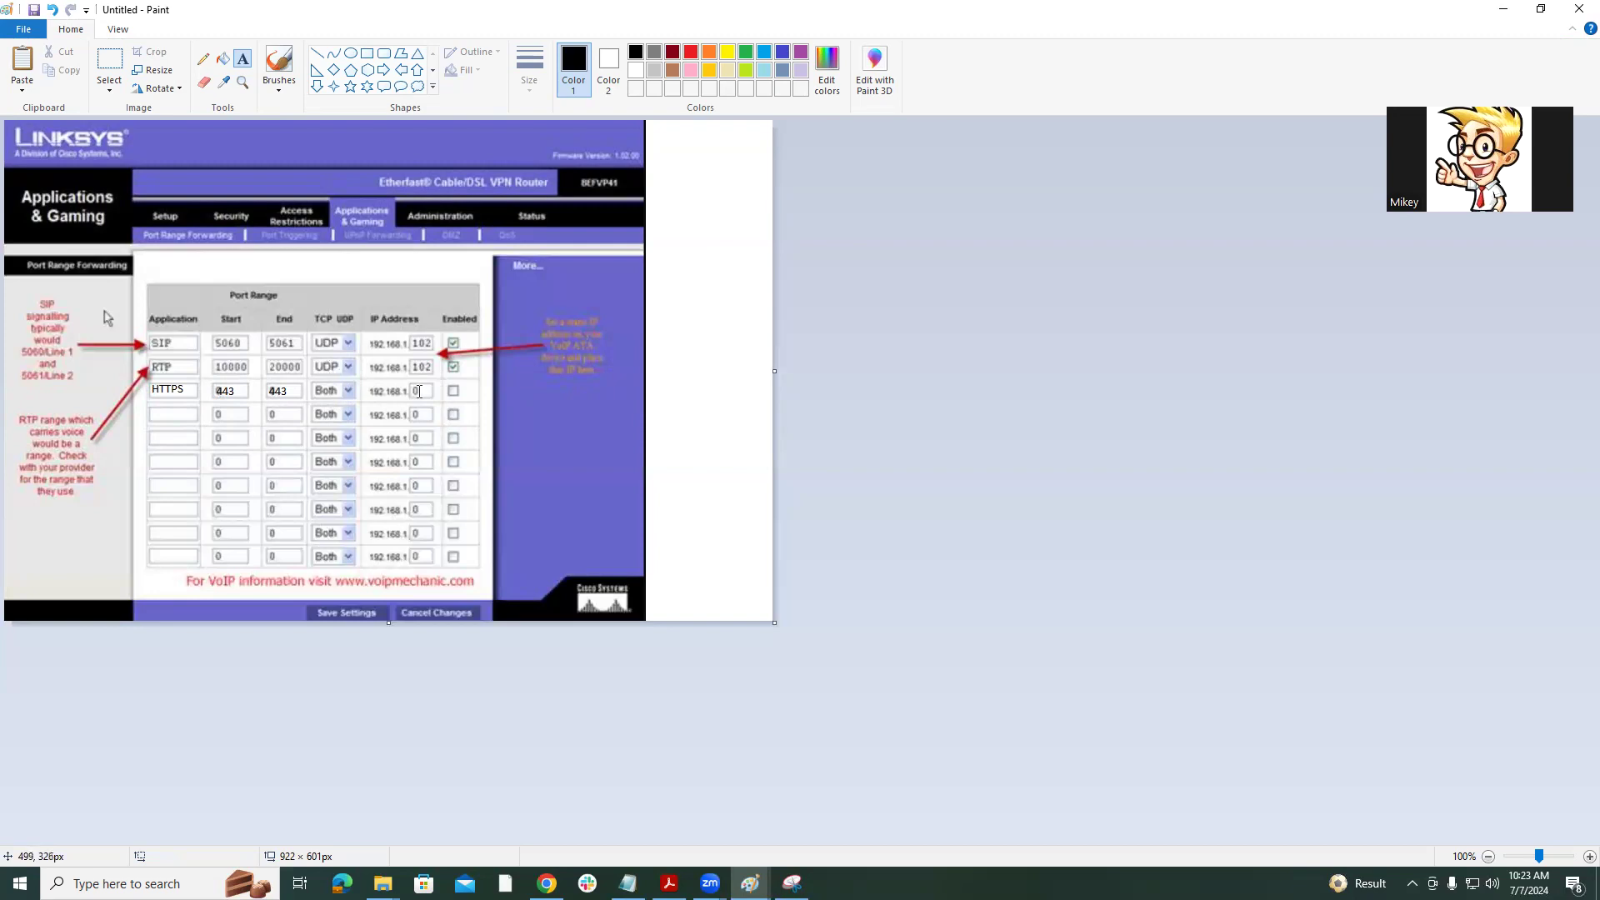
Add 3.100 after 192.168.1 in the HTTPS row's IP Address field.
click(414, 391)
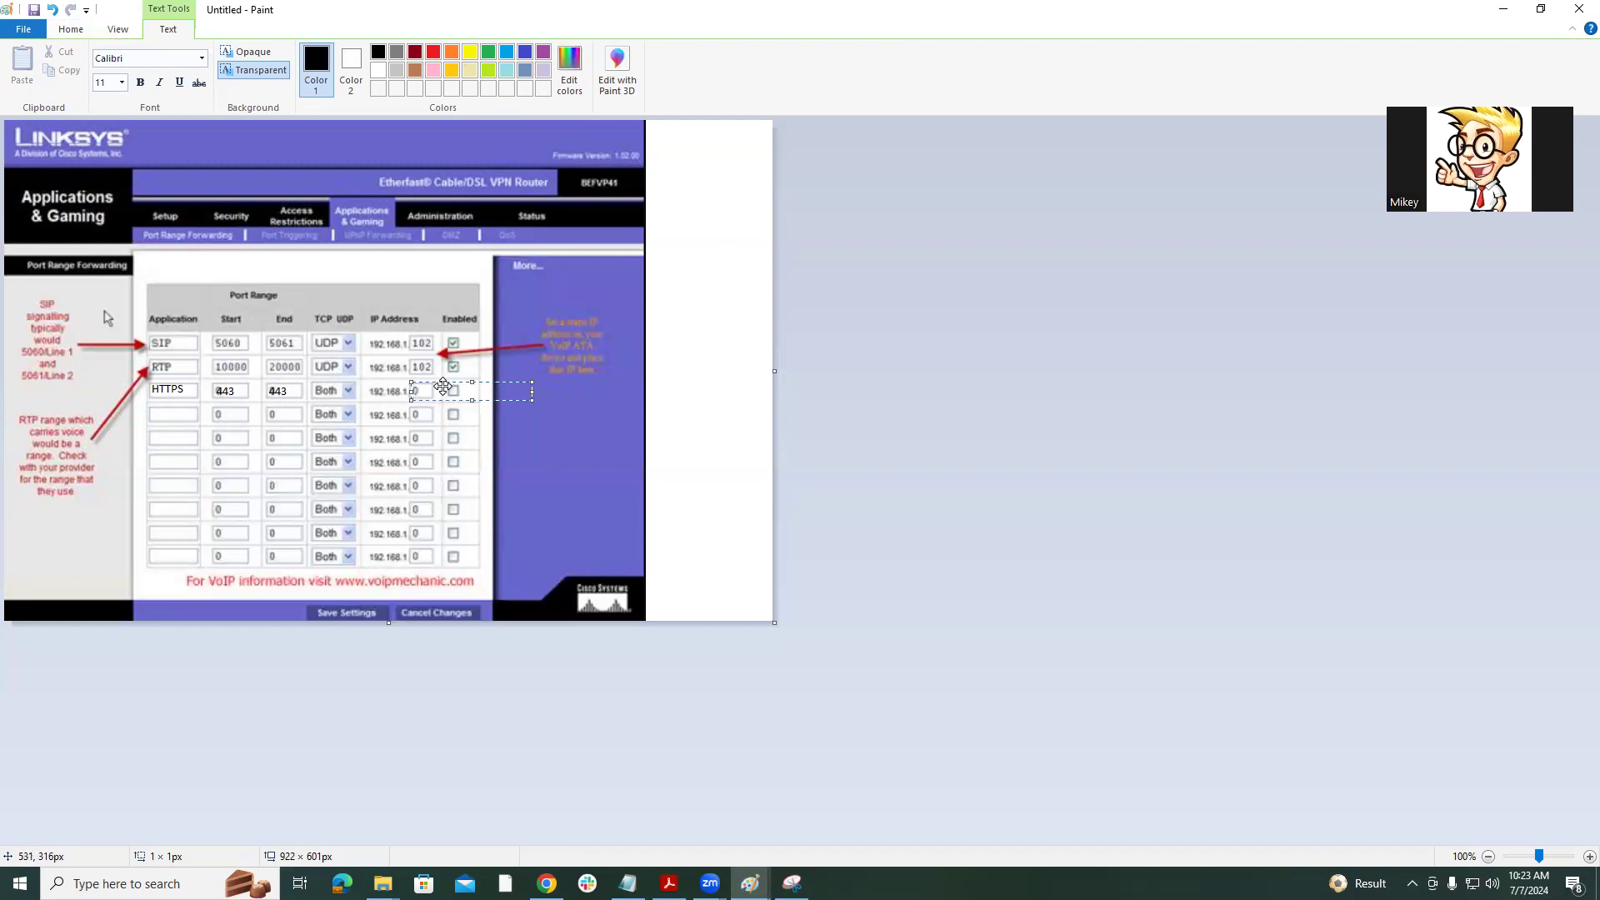
drag(443, 386, 430, 386)
text(3.100)
click(728, 375)
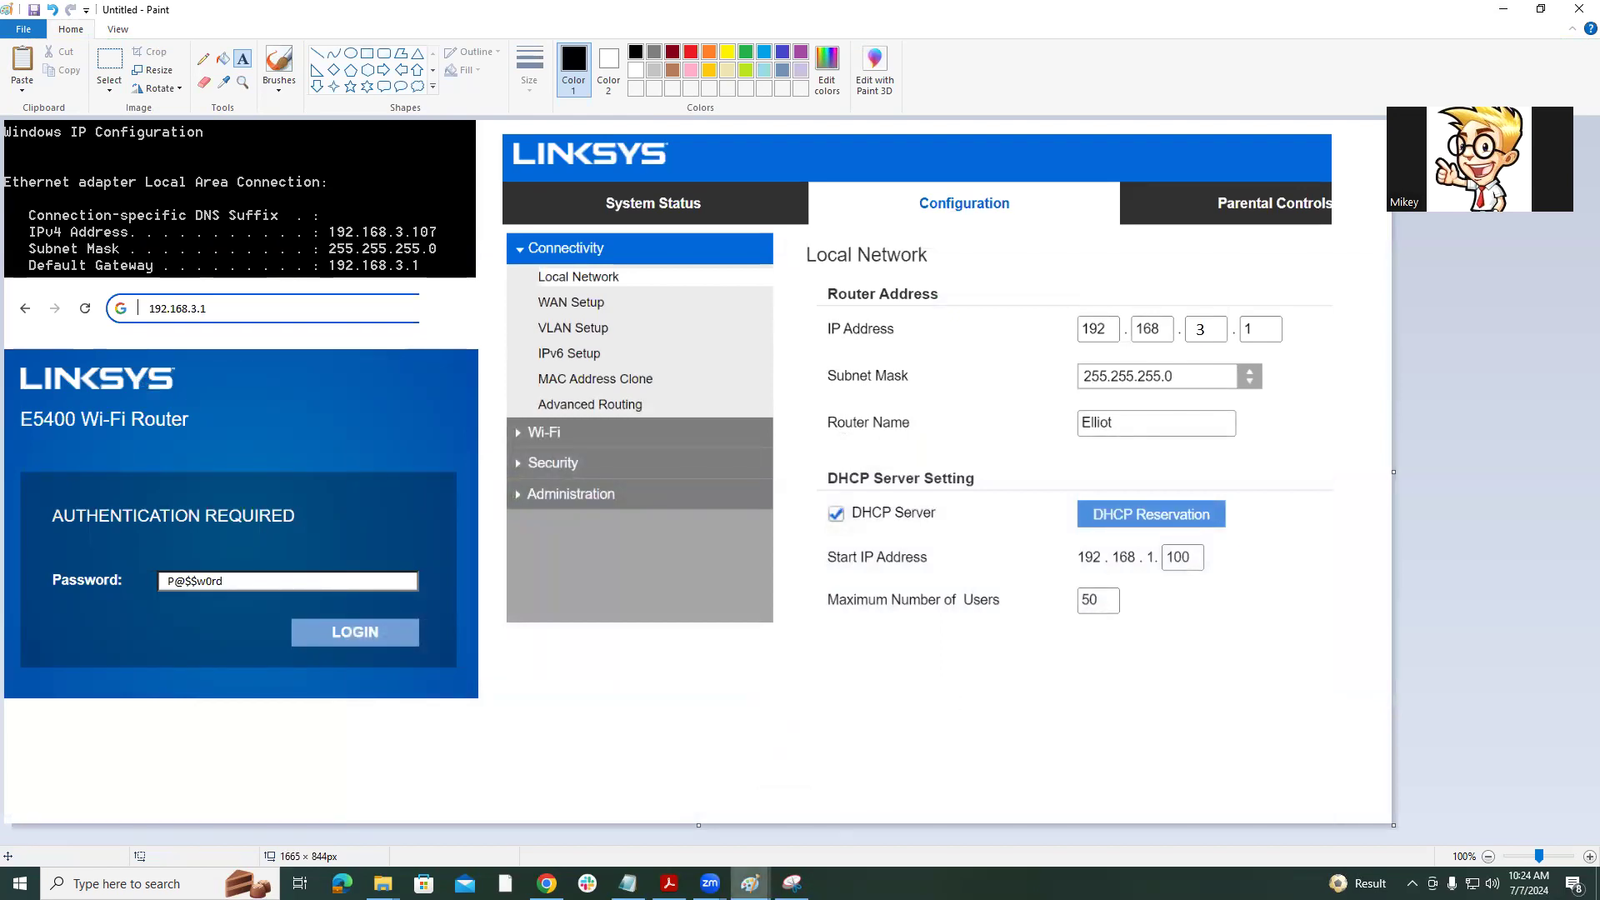
Switch to the Paint window showing the task list and the port 443 question.
click(750, 883)
click(933, 840)
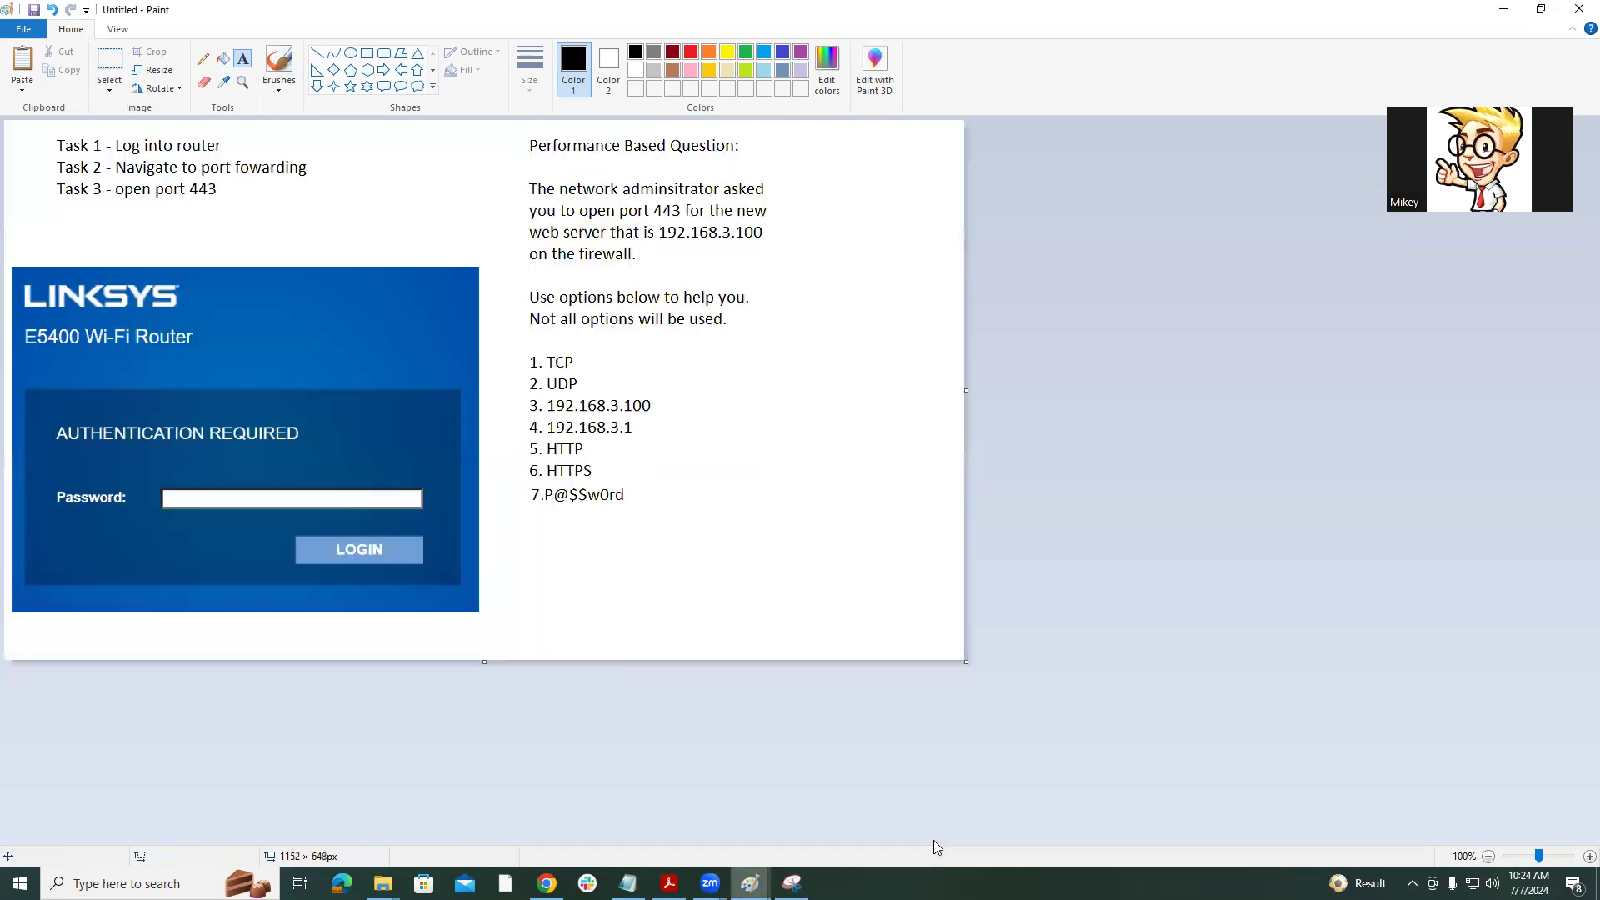